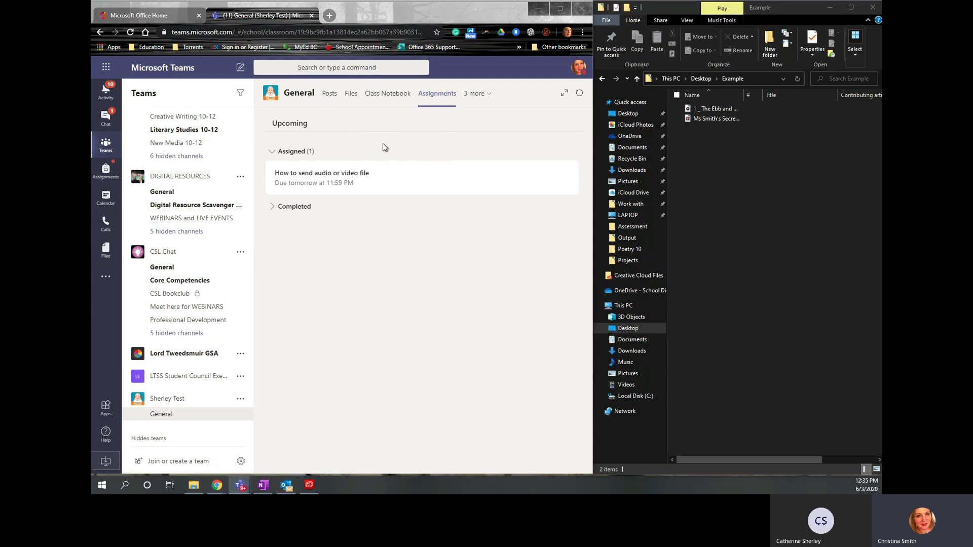
Switch to OneDrive from the Office 365 home page and upload the file "1 _ The Ebb and Flow of History (for class).wav".
{"action": "left_click", "coordinate": [144, 17]}
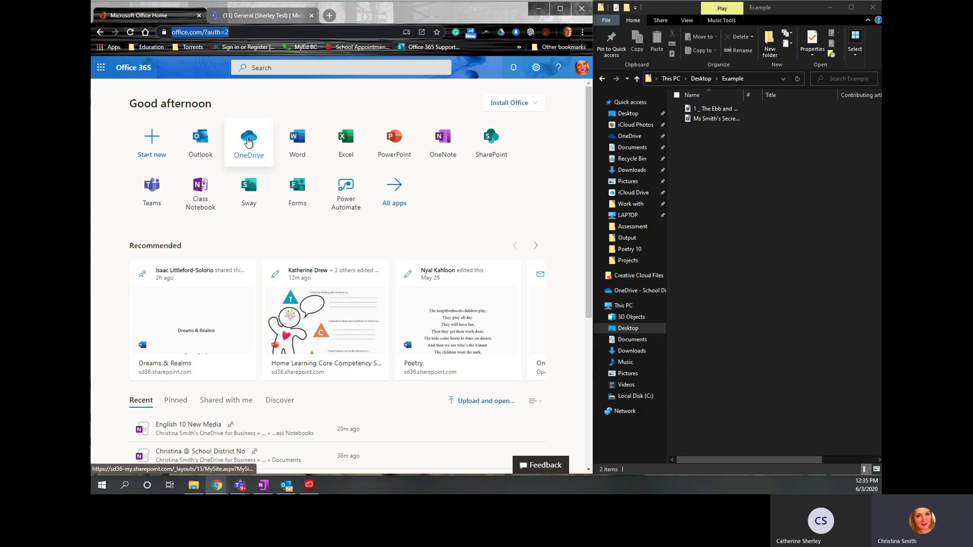
{"action": "left_click", "coordinate": [249, 142]}
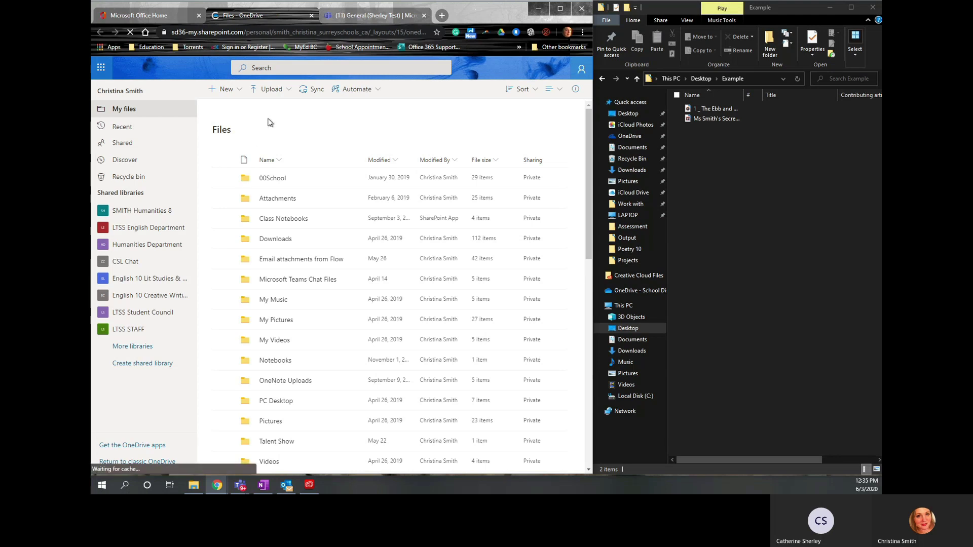
{"action": "left_click", "coordinate": [271, 89]}
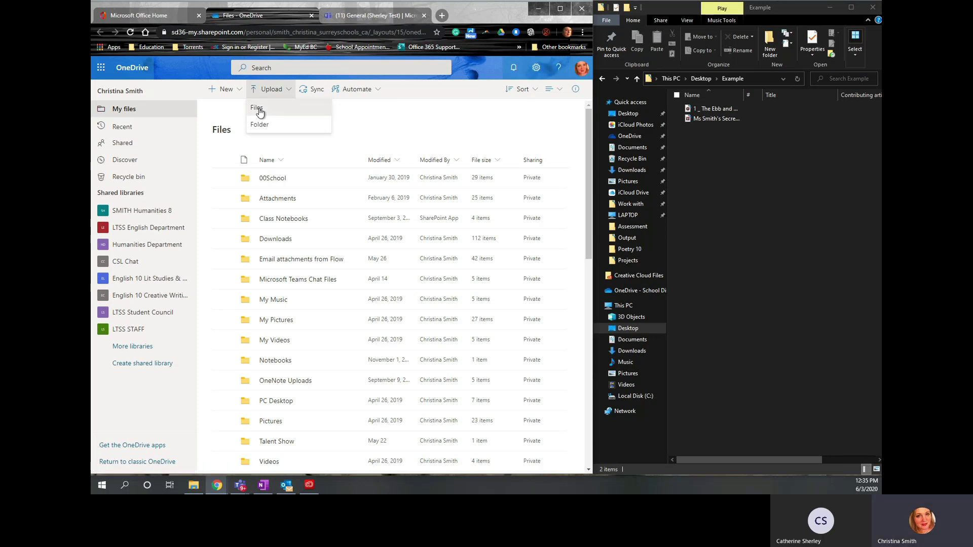
{"action": "left_click", "coordinate": [257, 109]}
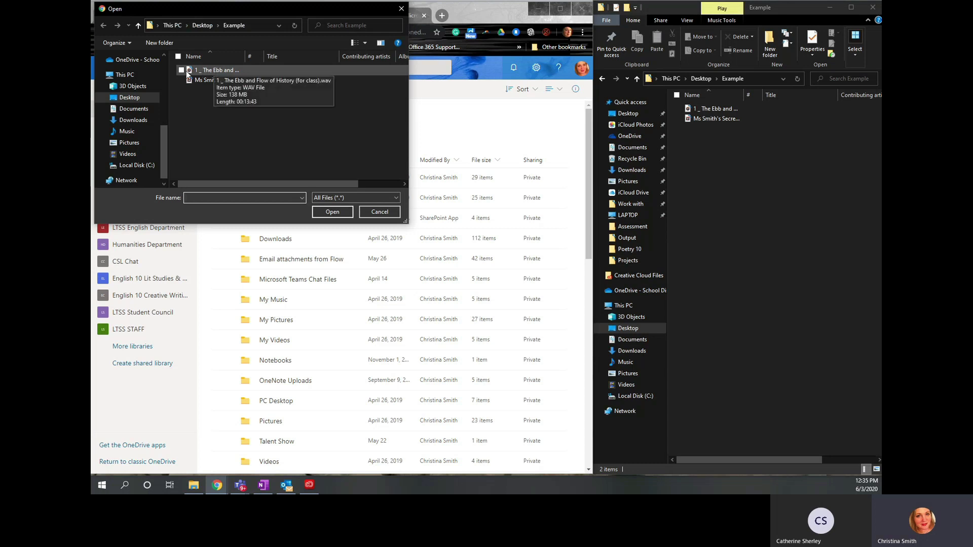
{"action": "left_click", "coordinate": [212, 70]}
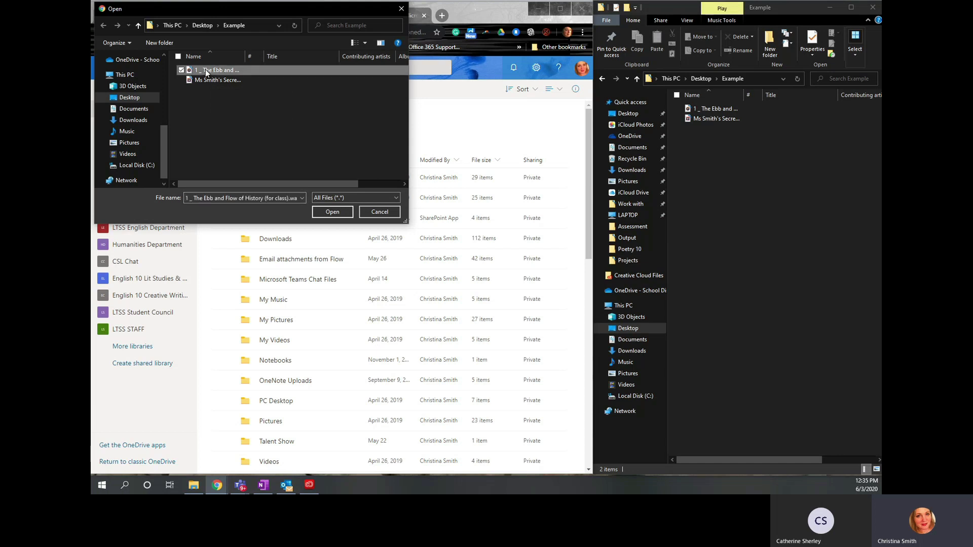
{"action": "left_click", "coordinate": [332, 211]}
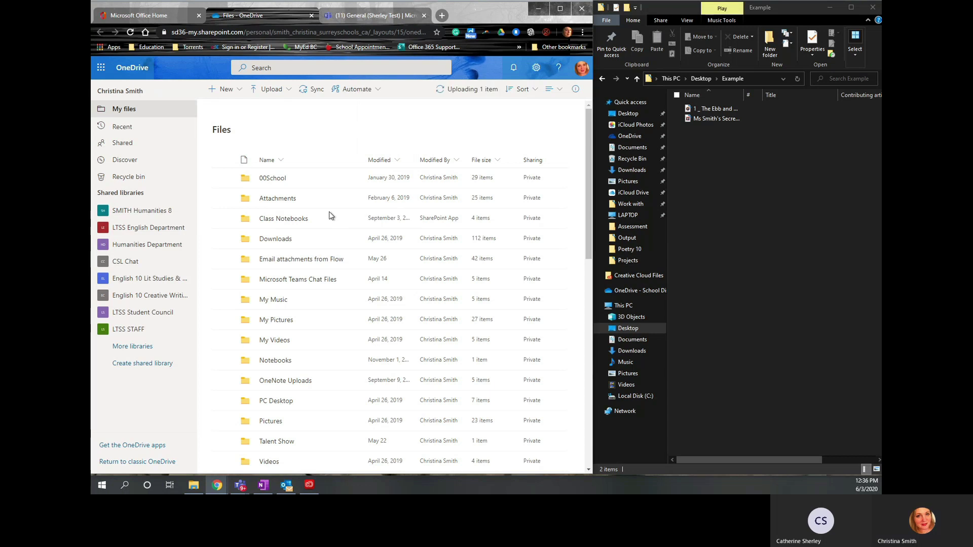
{"action": "left_click", "coordinate": [484, 90]}
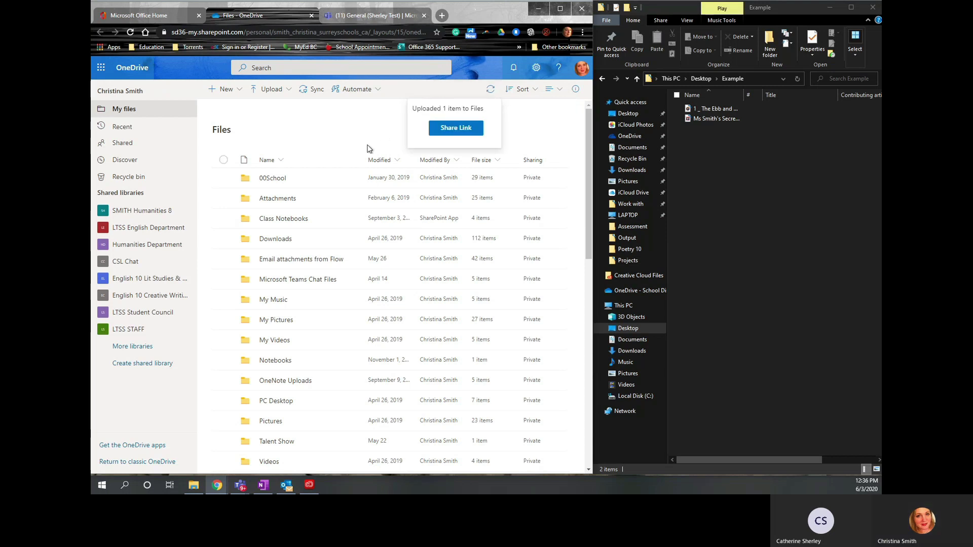
Create a view-only sharing link to the uploaded file for people in School District No. 36 (Surrey) and copy it.
{"action": "left_click", "coordinate": [451, 128]}
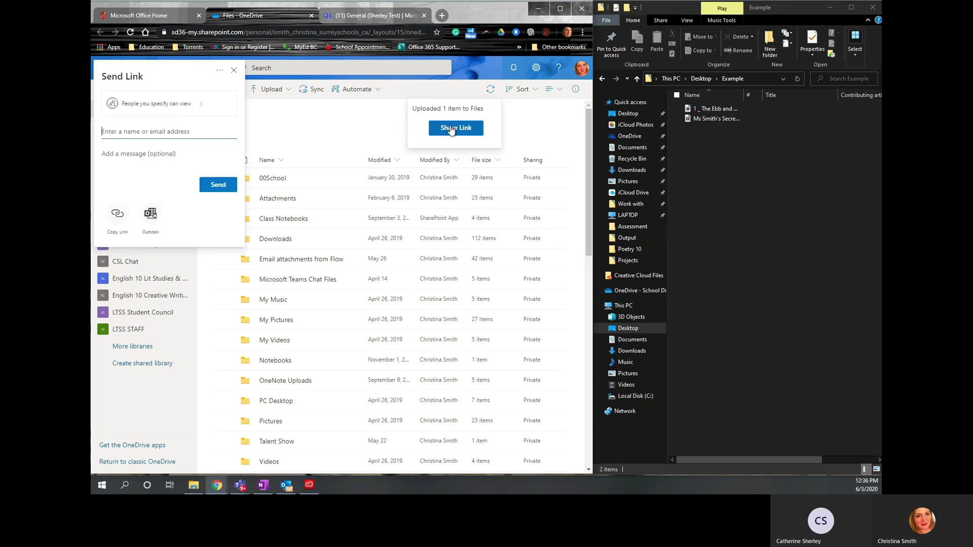
{"action": "left_click", "coordinate": [139, 108]}
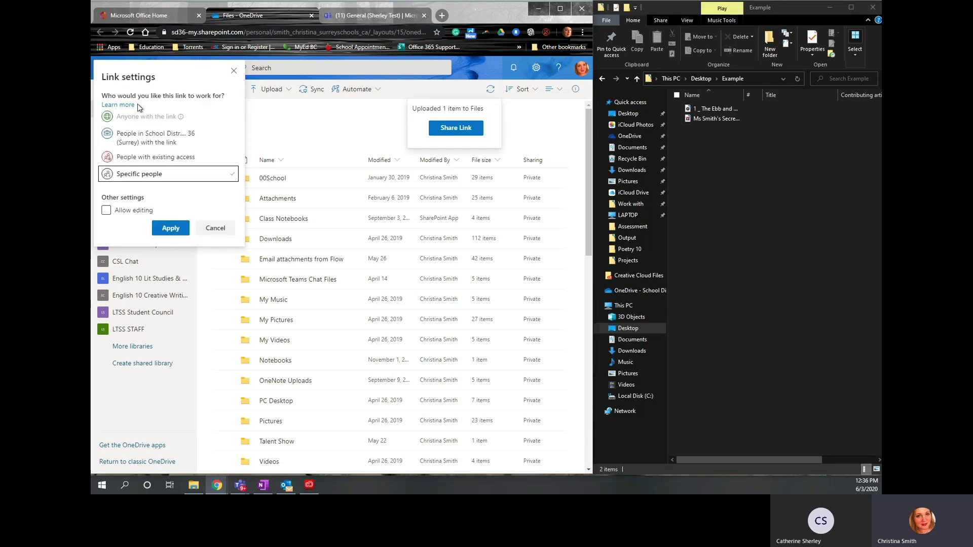
{"action": "left_click", "coordinate": [171, 143]}
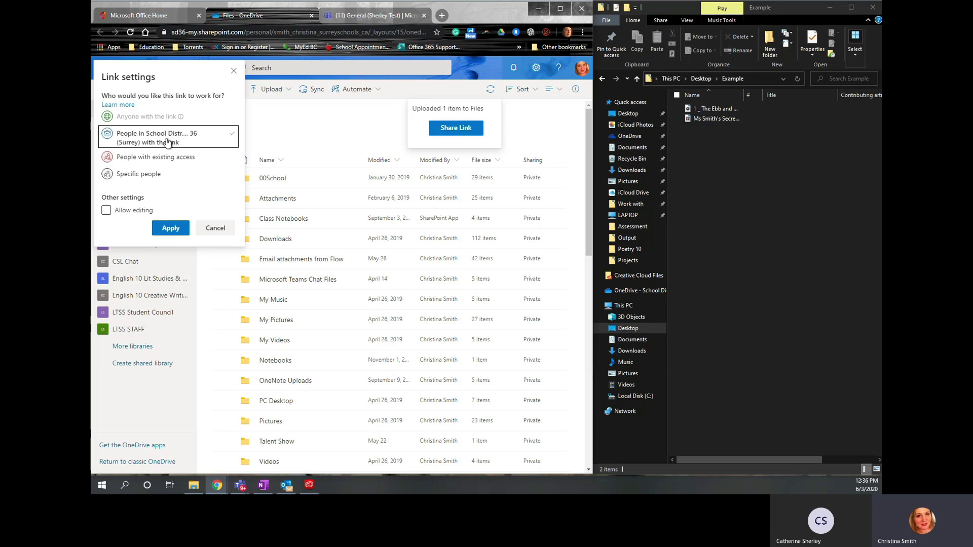
{"action": "left_click", "coordinate": [175, 232]}
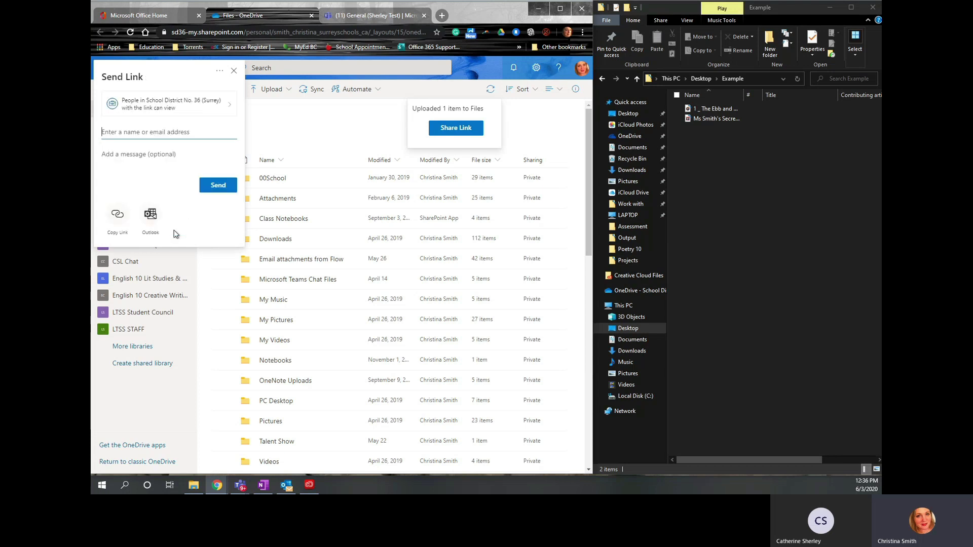
{"action": "left_click", "coordinate": [118, 218]}
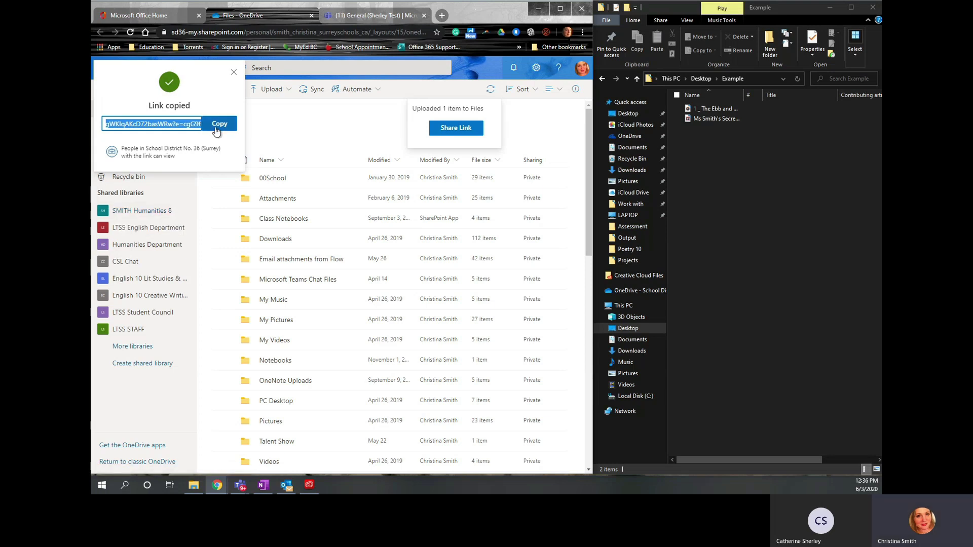
{"action": "left_click", "coordinate": [217, 127]}
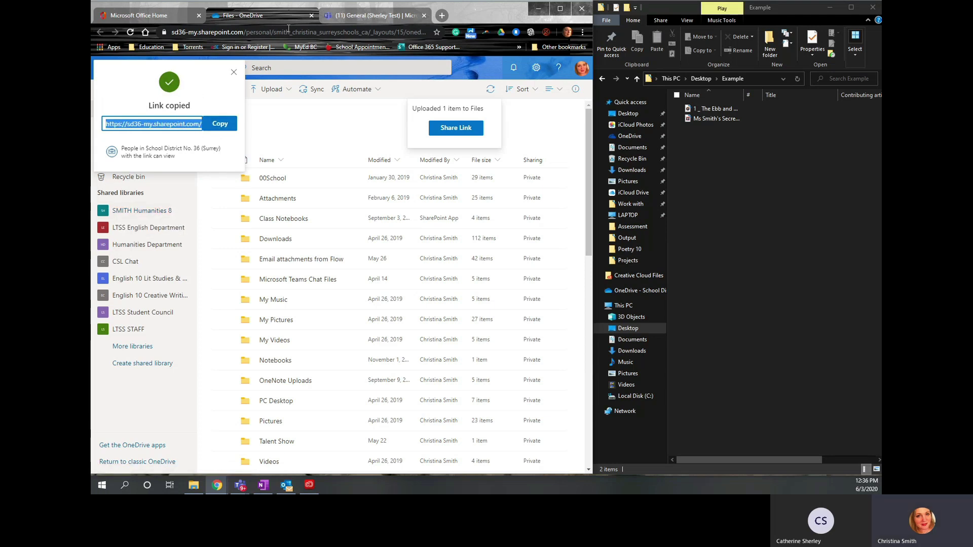
In Teams, attach the copied link to the "How to send audio or video file" assignment with the display text "The Ebb and Flow of History".
{"action": "left_click", "coordinate": [375, 16]}
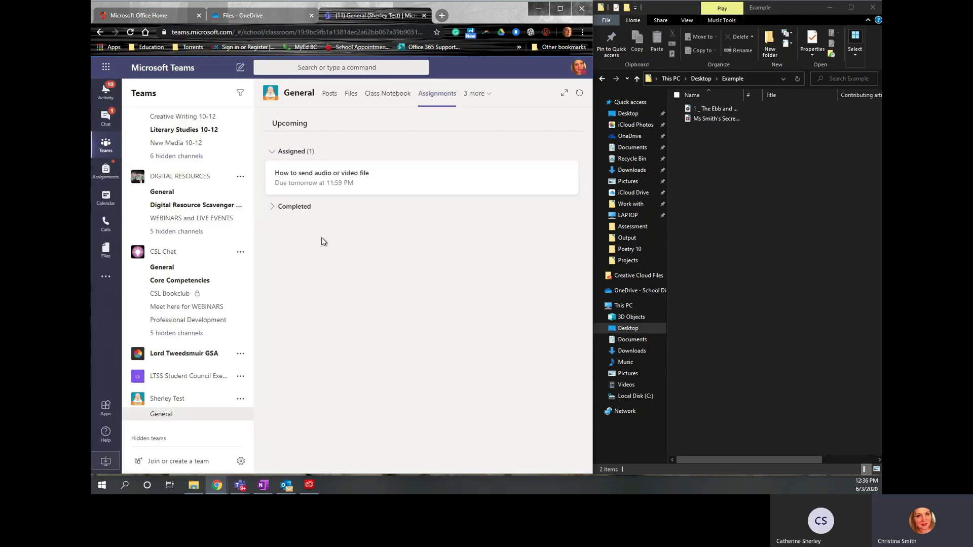
{"action": "left_click", "coordinate": [333, 177]}
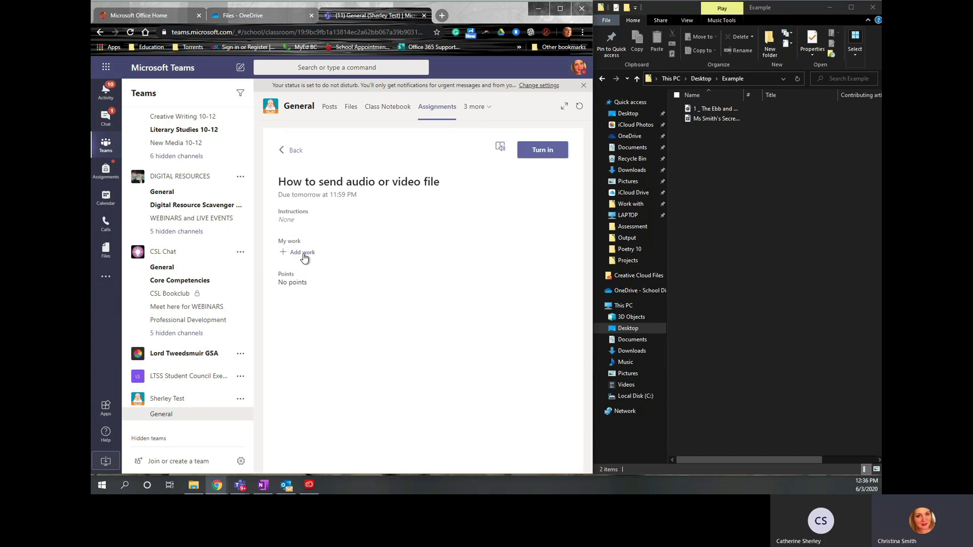
{"action": "left_click", "coordinate": [303, 258]}
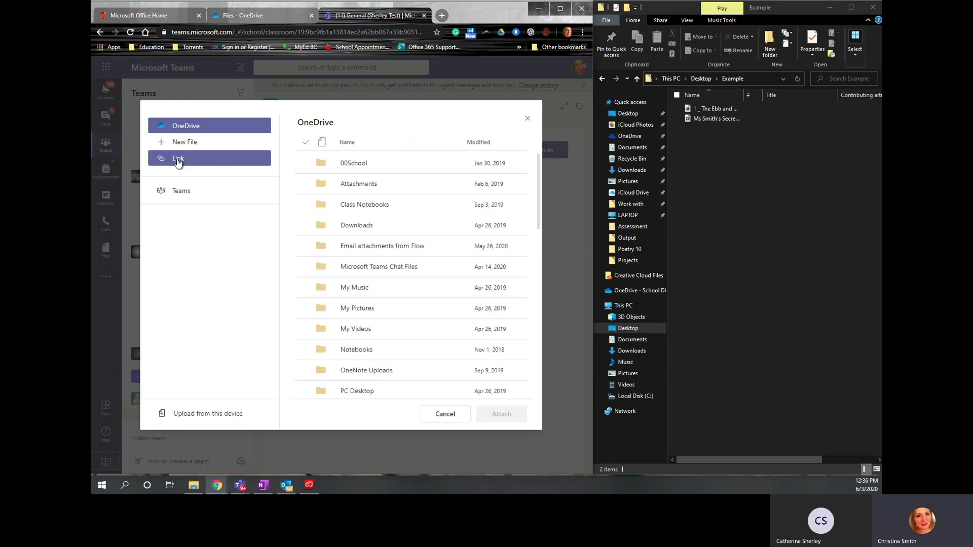
{"action": "left_click", "coordinate": [178, 162]}
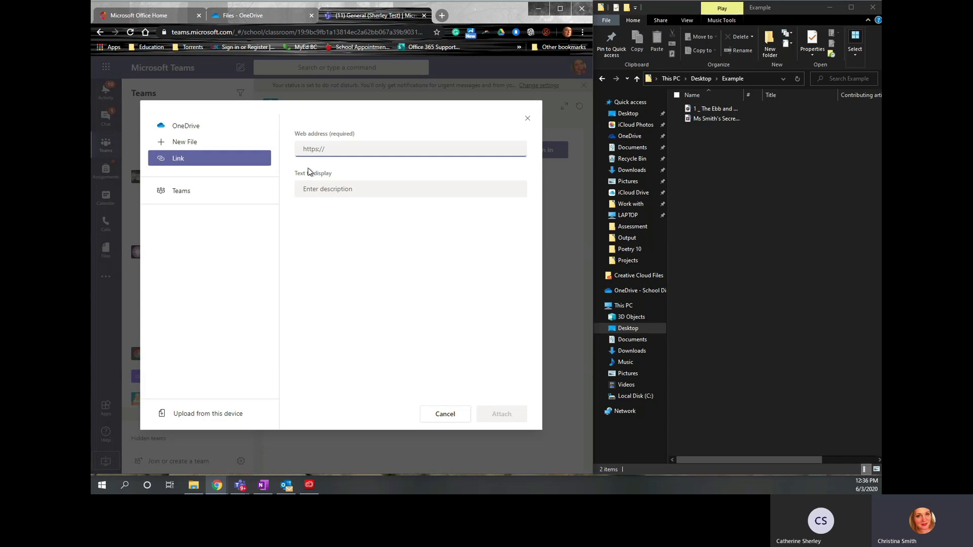
{"action": "key", "text": "ctrl+v"}
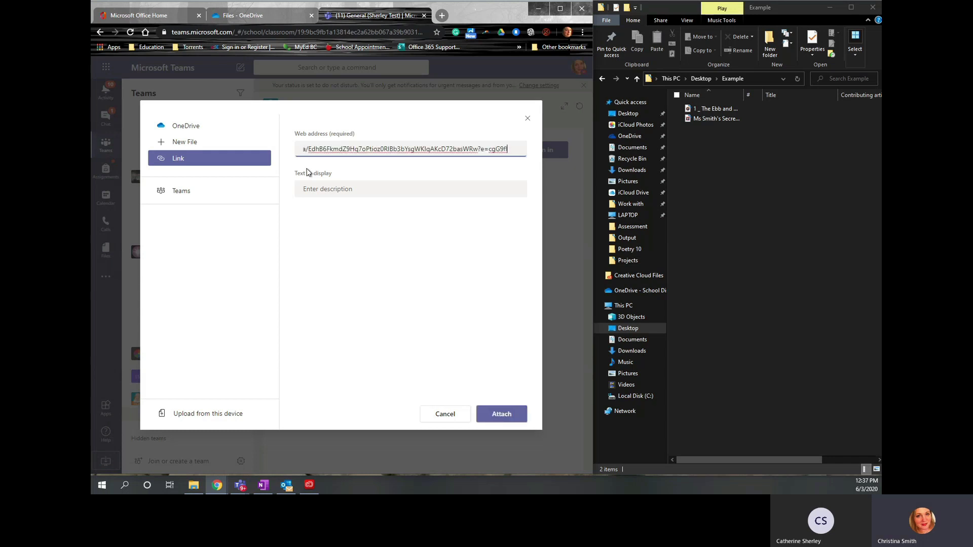
{"action": "left_click", "coordinate": [341, 189]}
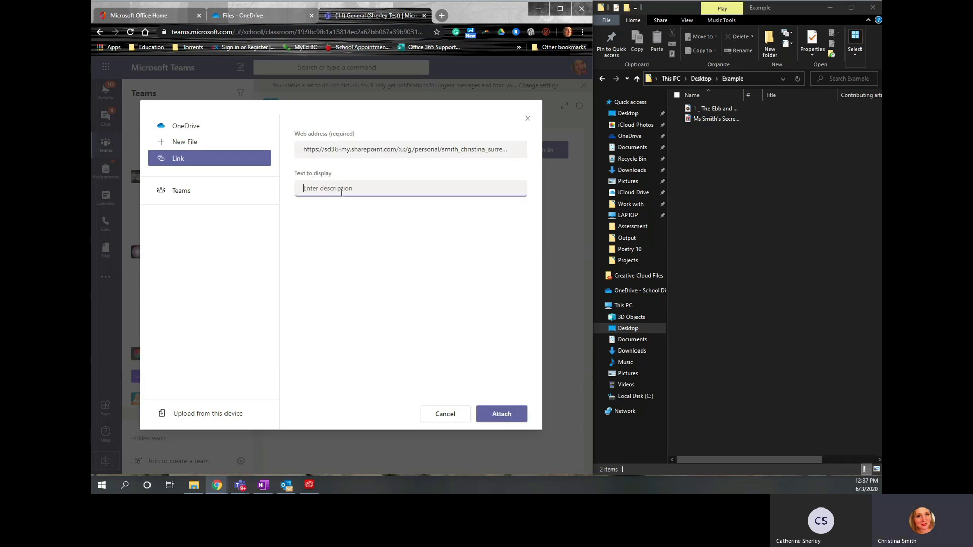
{"action": "type", "text": "The Ebb and Flow of History"}
{"action": "left_click", "coordinate": [501, 418]}
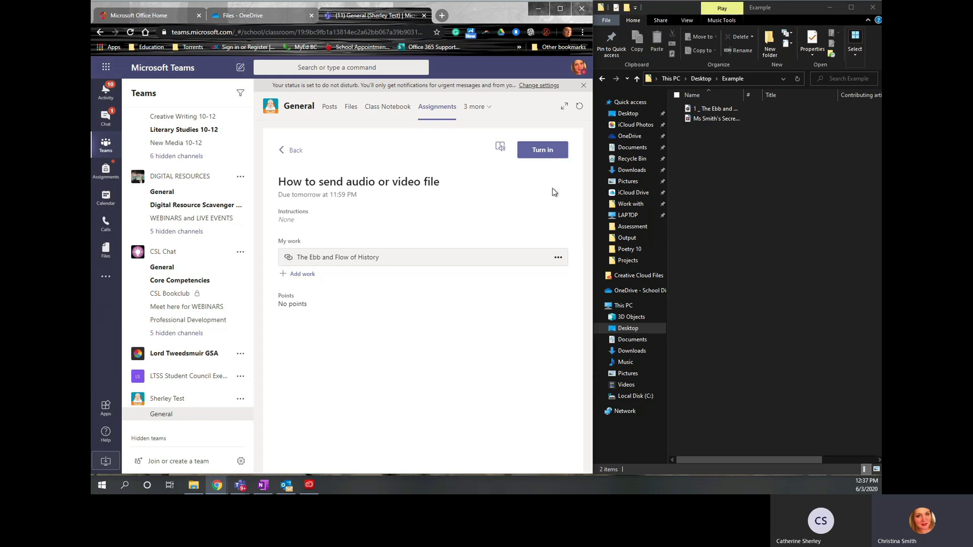
Turn in the "How to send audio or video file" assignment and undo the submission.
{"action": "left_click", "coordinate": [541, 152]}
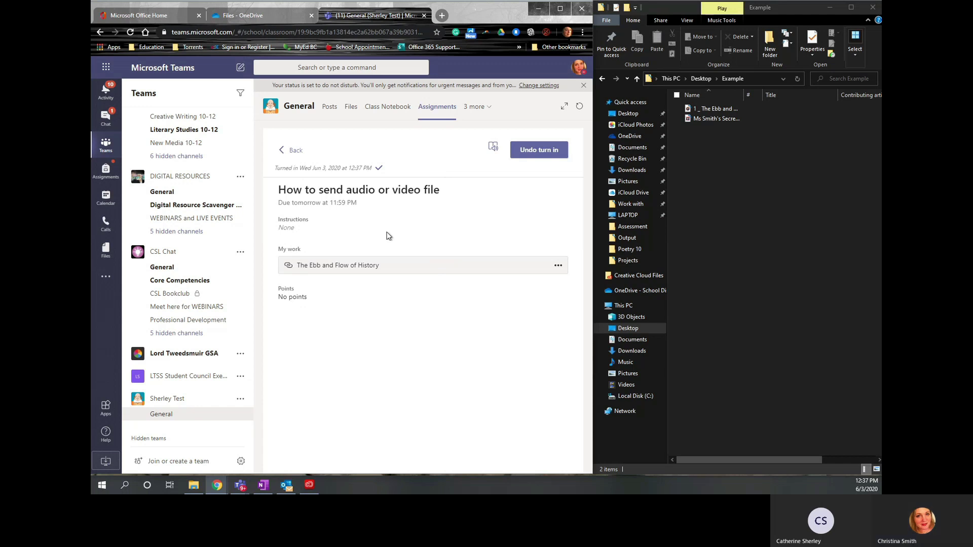
{"action": "left_click", "coordinate": [534, 151]}
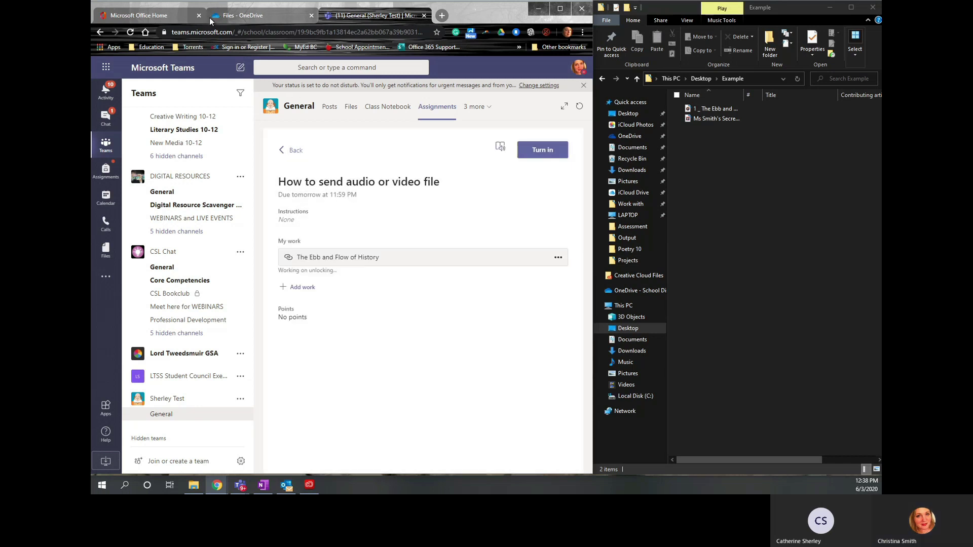
In OneDrive, share the stored Ebb and Flow of History file from the file list, copying a link for people in School District No. 36 (Surrey).
{"action": "left_click", "coordinate": [251, 14]}
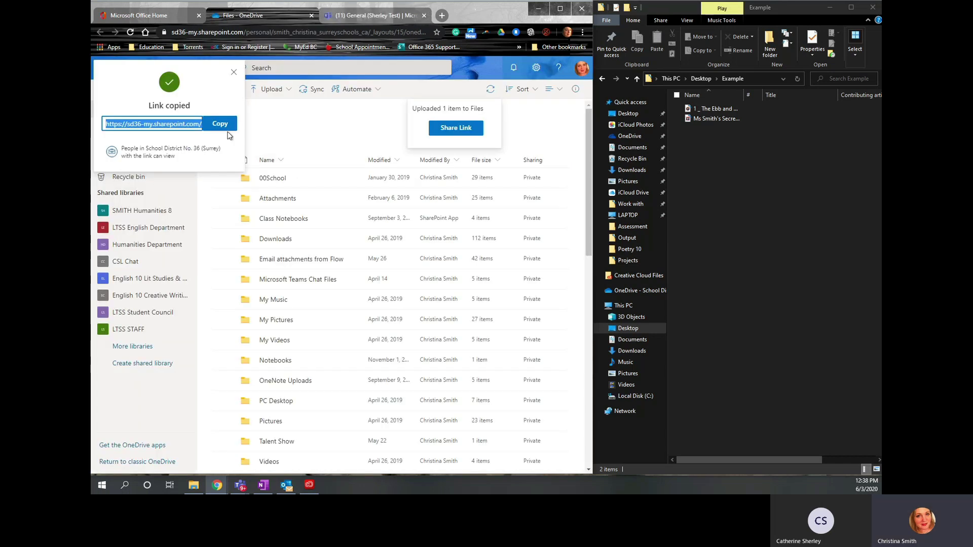
{"action": "left_click", "coordinate": [233, 72]}
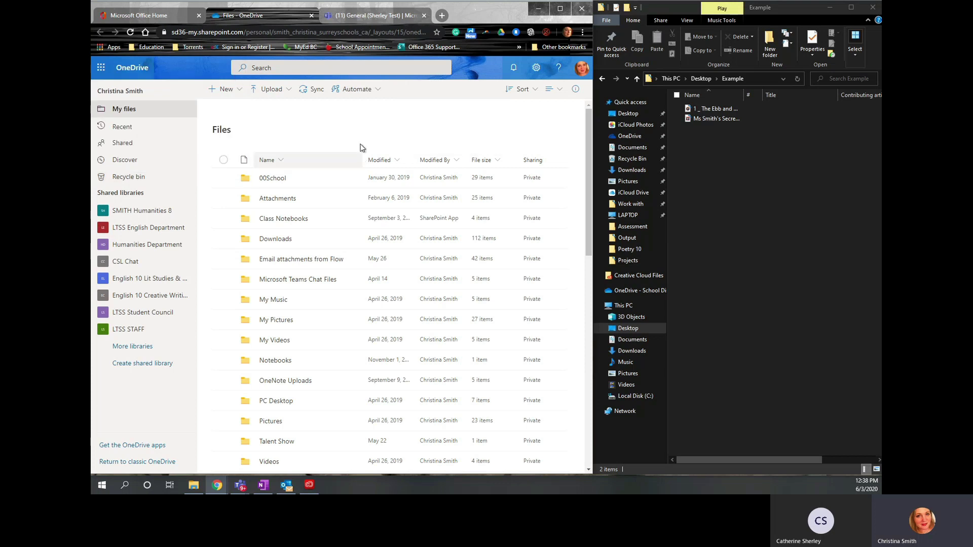
{"action": "scroll", "coordinate": [321, 158], "scroll_direction": "down", "scroll_amount": 6}
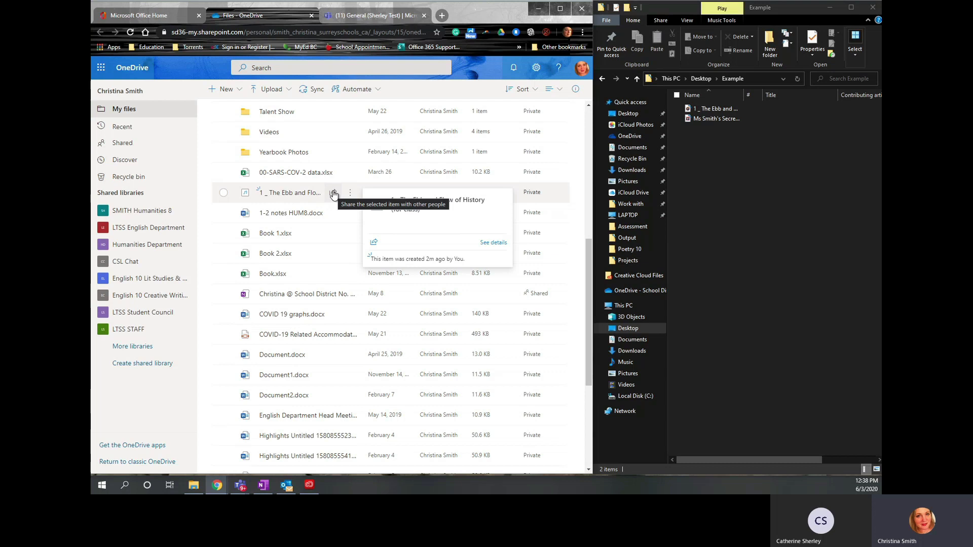
{"action": "left_click", "coordinate": [333, 194]}
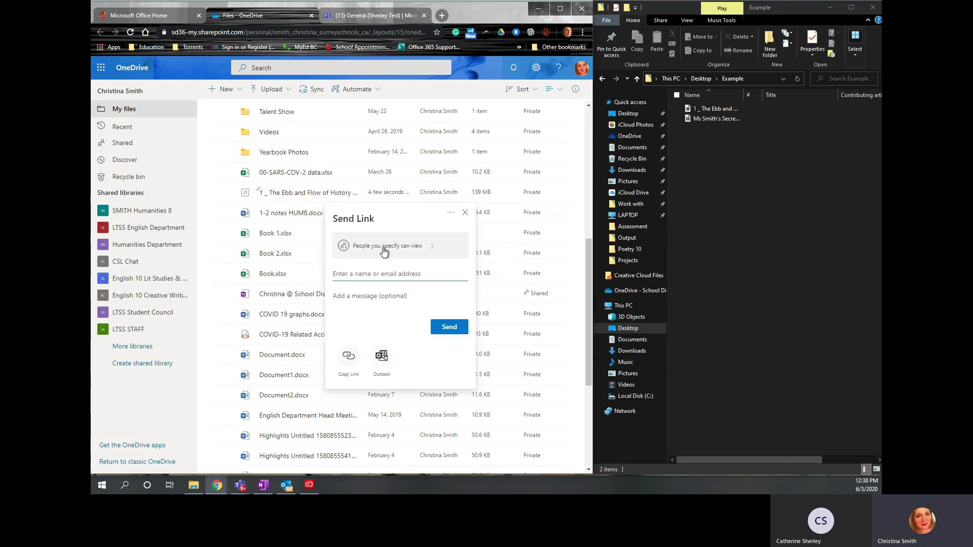
{"action": "left_click", "coordinate": [384, 250]}
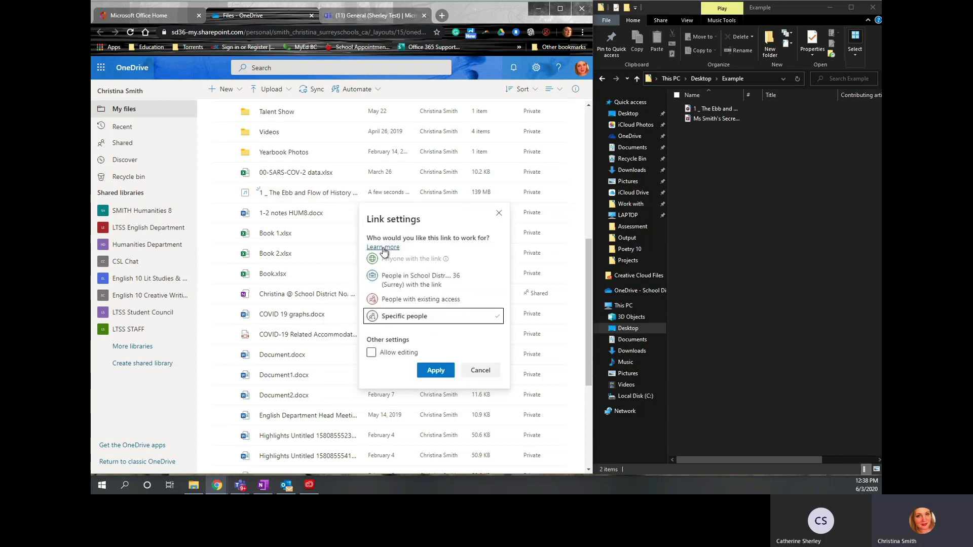
{"action": "left_click", "coordinate": [429, 284]}
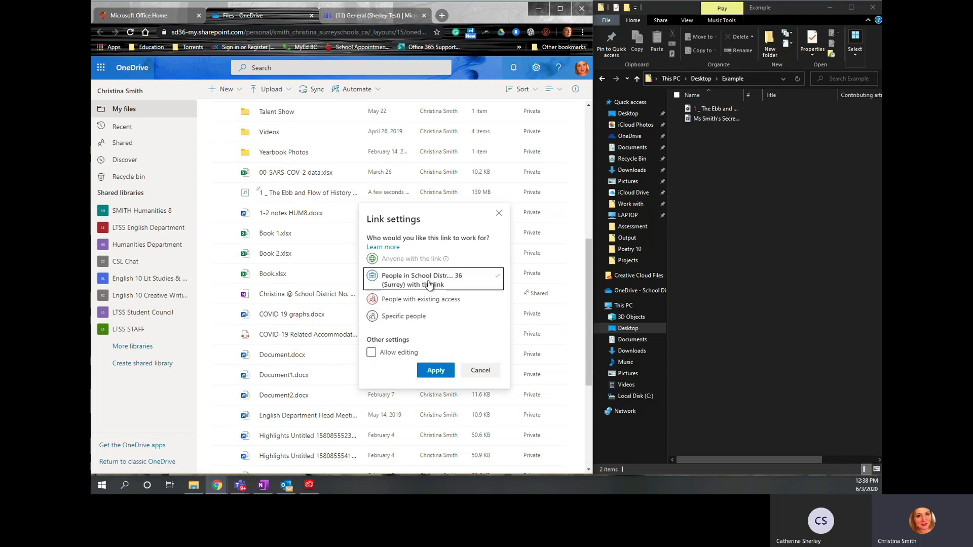
{"action": "left_click", "coordinate": [441, 372]}
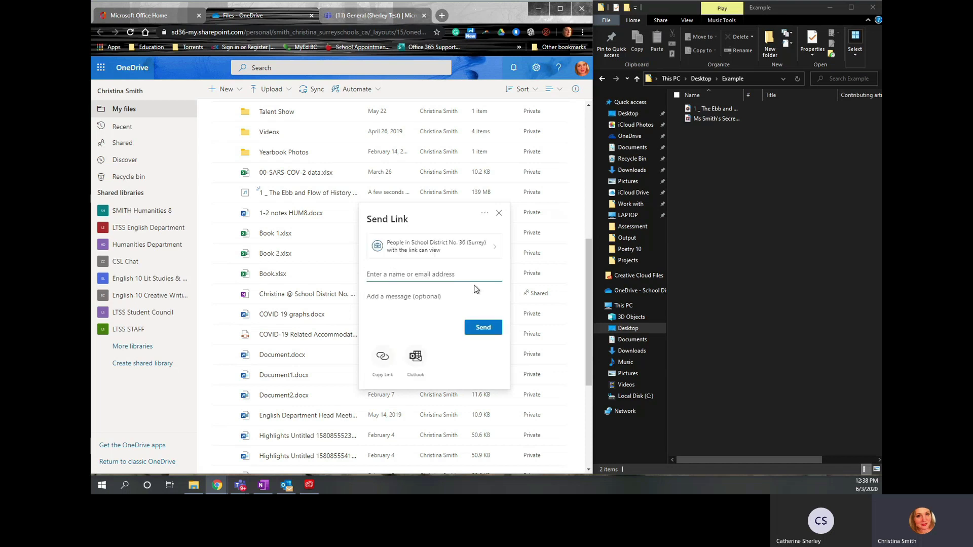
{"action": "left_click", "coordinate": [382, 360]}
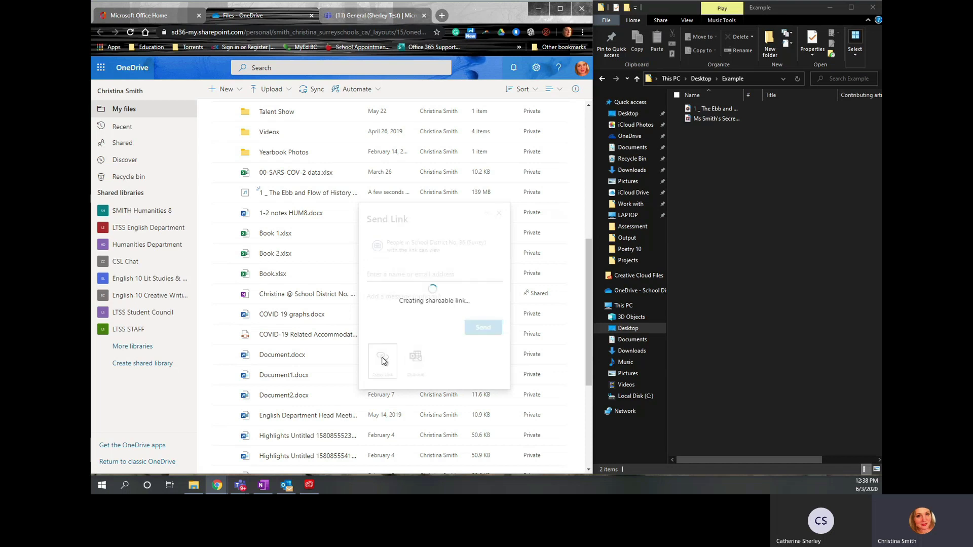
{"action": "left_click", "coordinate": [374, 10]}
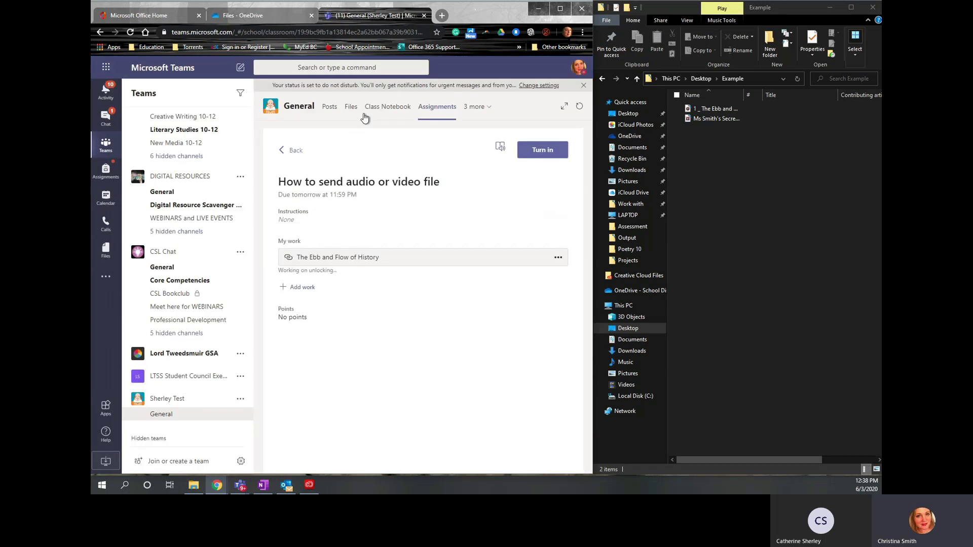
{"action": "left_click", "coordinate": [304, 287]}
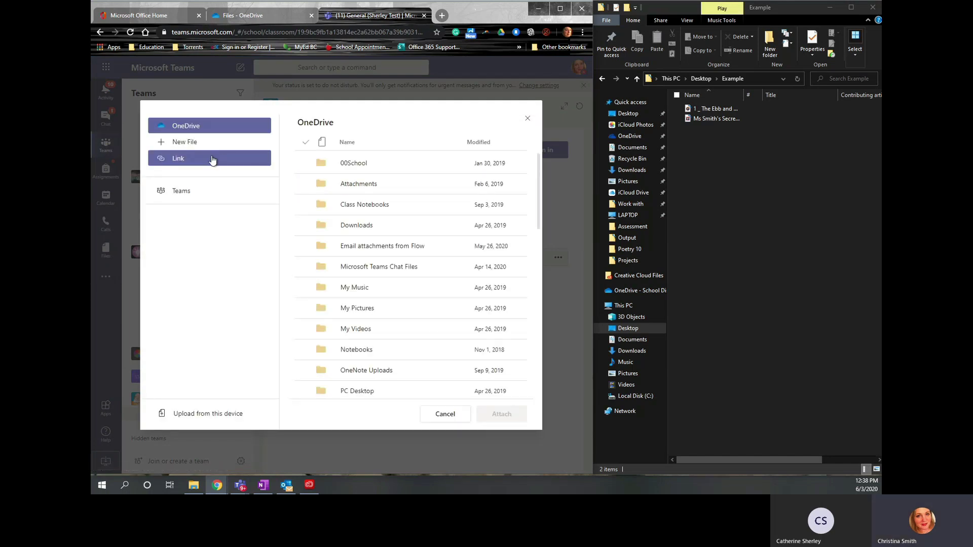
{"action": "left_click", "coordinate": [212, 160]}
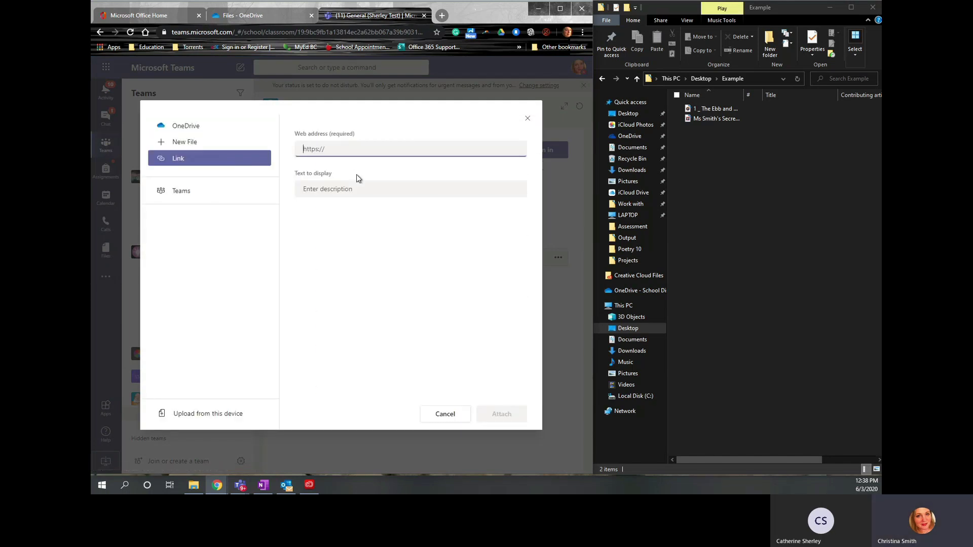
{"action": "key", "text": "ctrl+v"}
{"action": "left_click", "coordinate": [332, 190]}
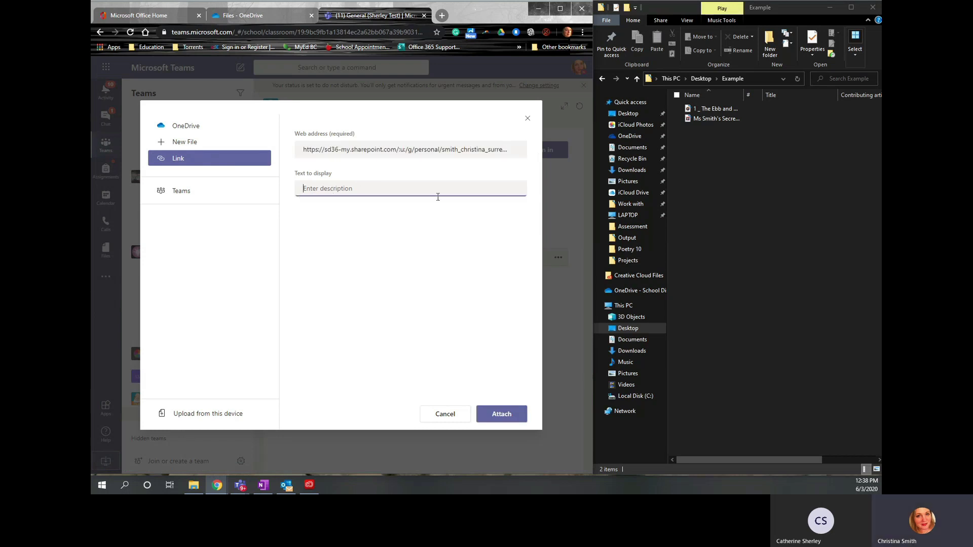
{"action": "left_click", "coordinate": [442, 416]}
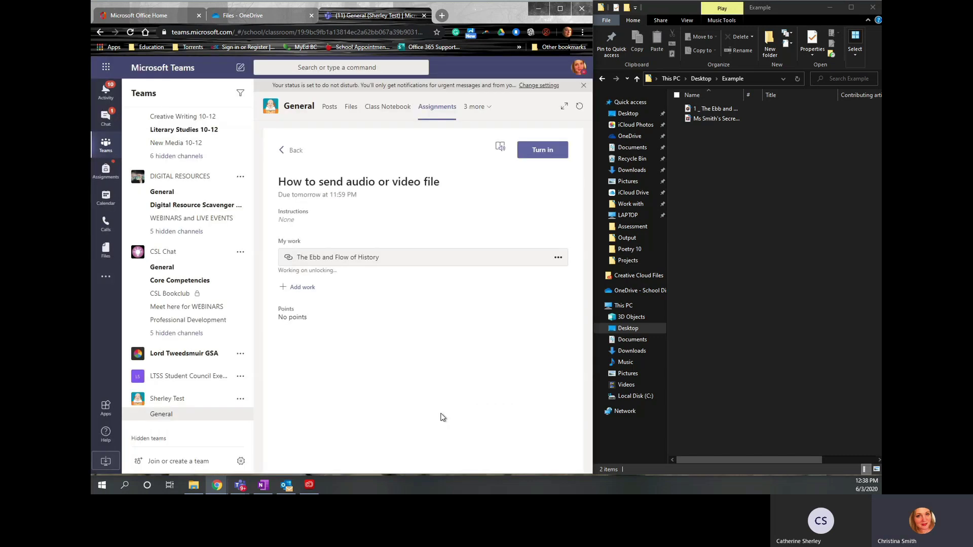